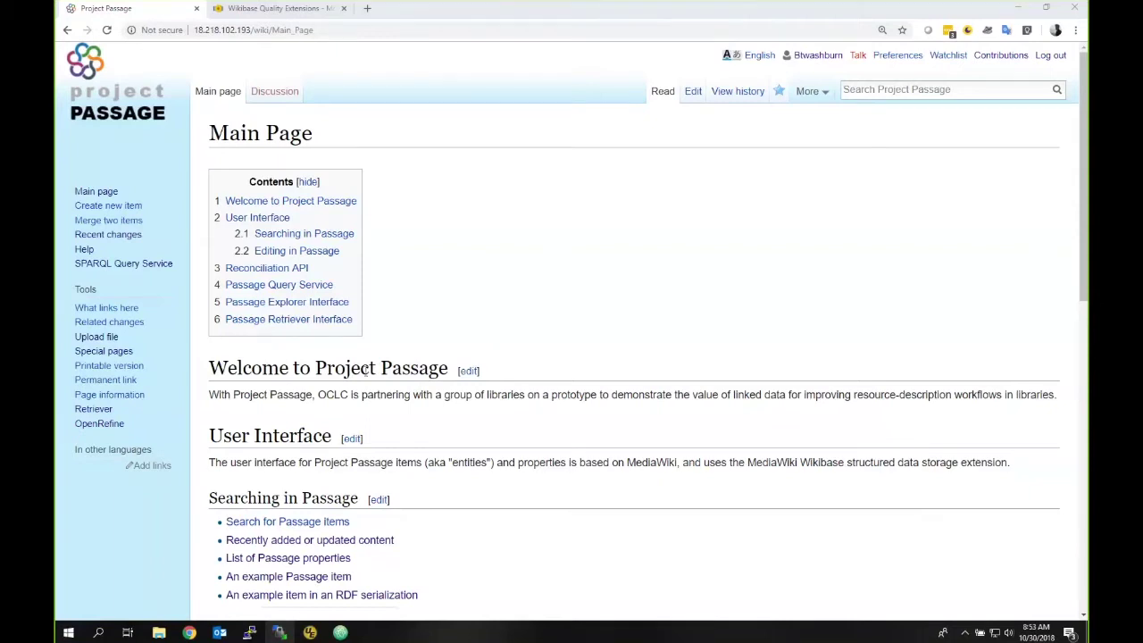
# Search Project Passage for "persua" and open the item Persuasion, the novel by Jane Austen.
pyautogui.moveTo(382, 368); pyautogui.dragTo(449, 369)
pyautogui.click(509, 294)
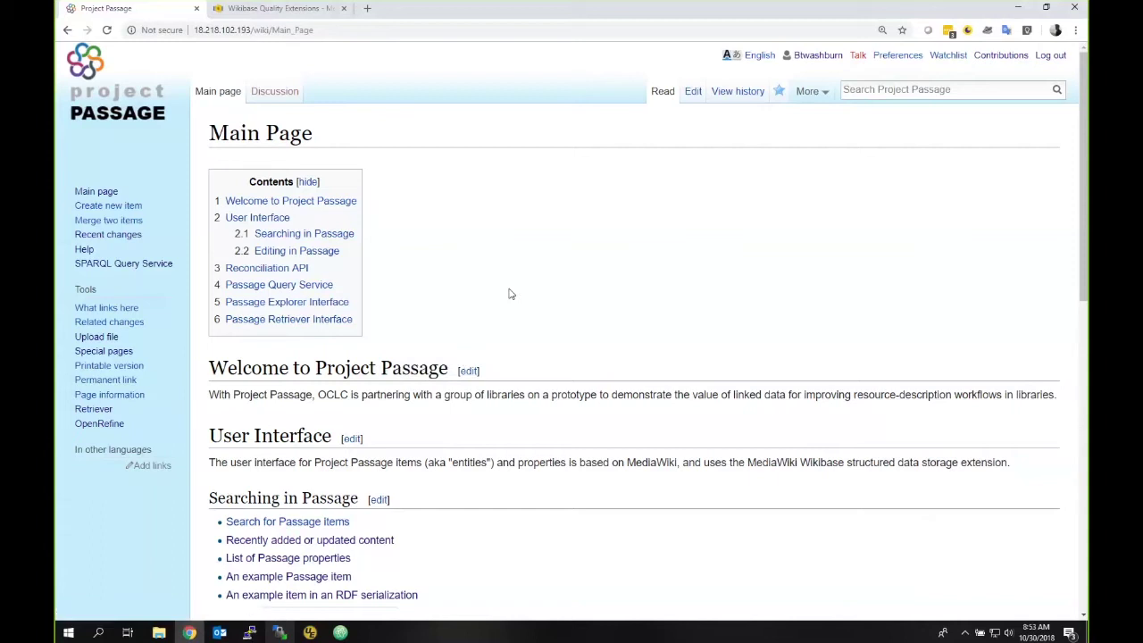
pyautogui.click(907, 90)
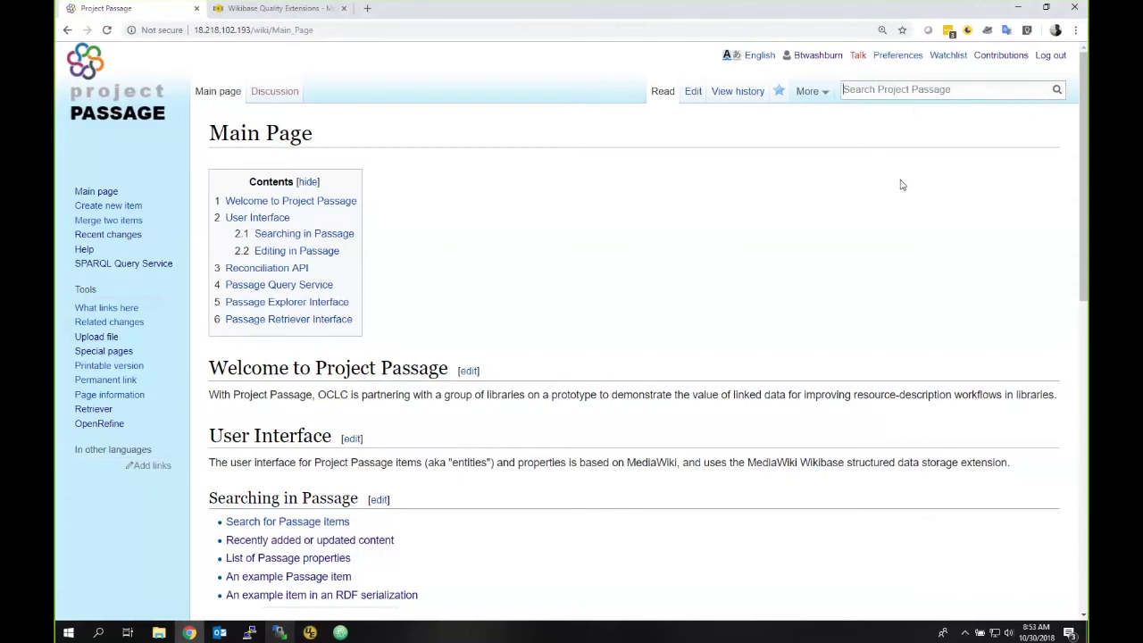
pyautogui.write('pers')
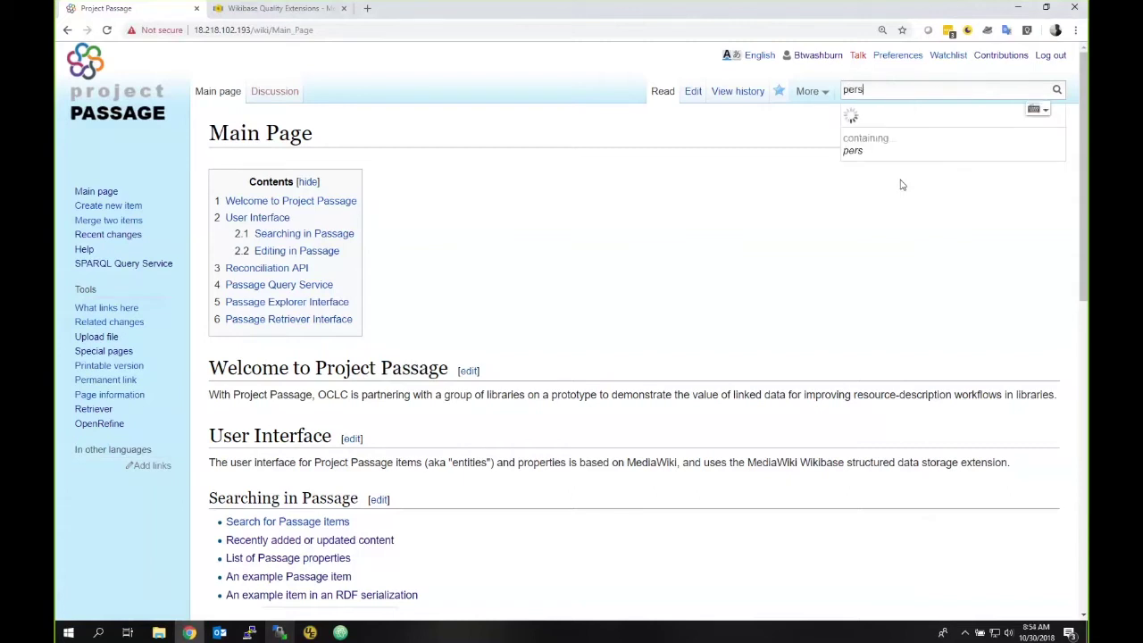
pyautogui.write('ua')
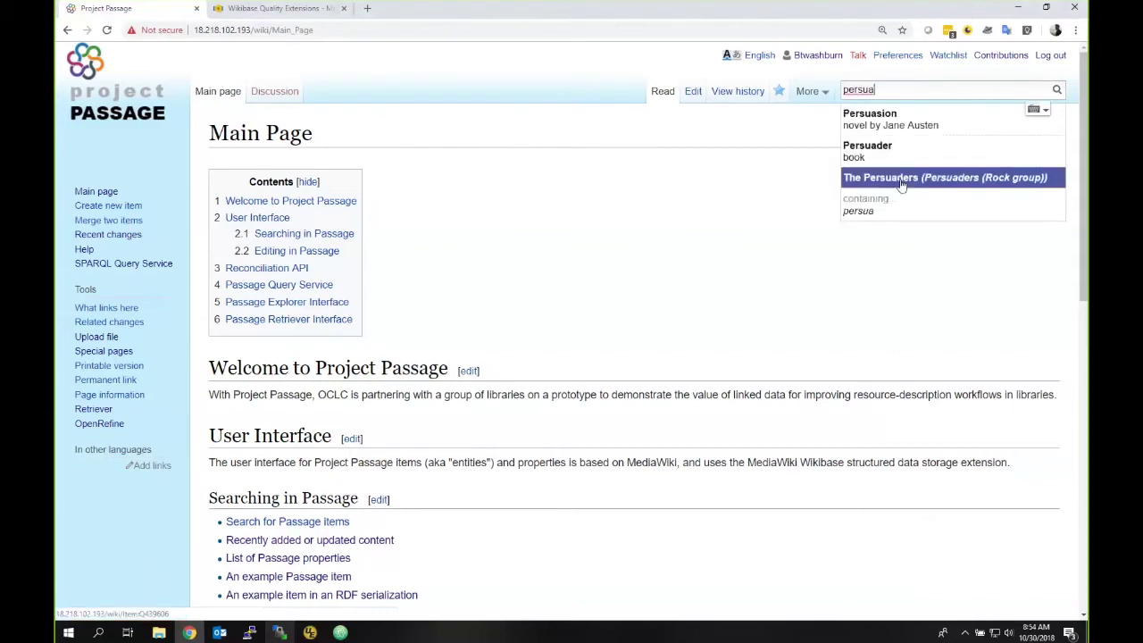
pyautogui.click(879, 126)
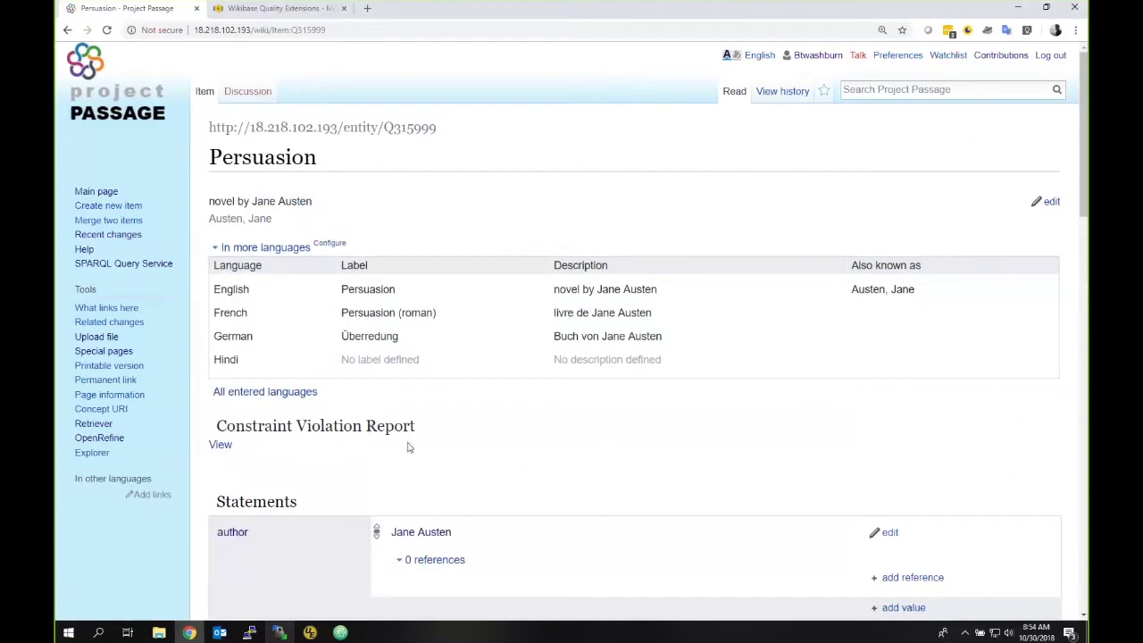
# View the Constraint Violation Report of the Persuasion item and compare it with the item's statements.
pyautogui.click(221, 445)
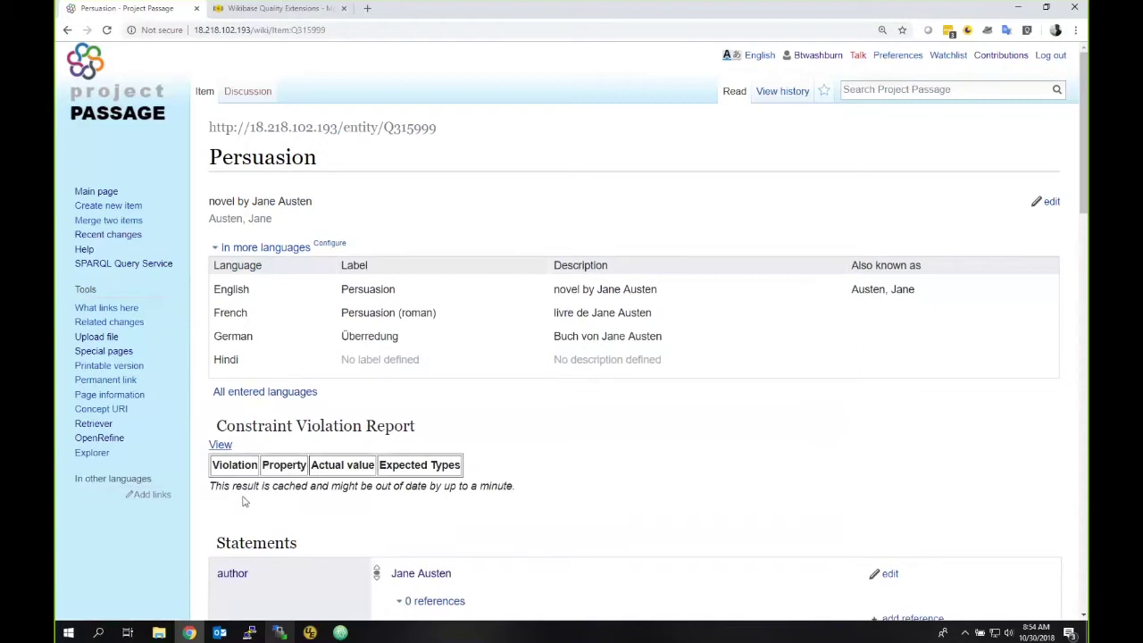
pyautogui.scroll(-4, 624, 473)
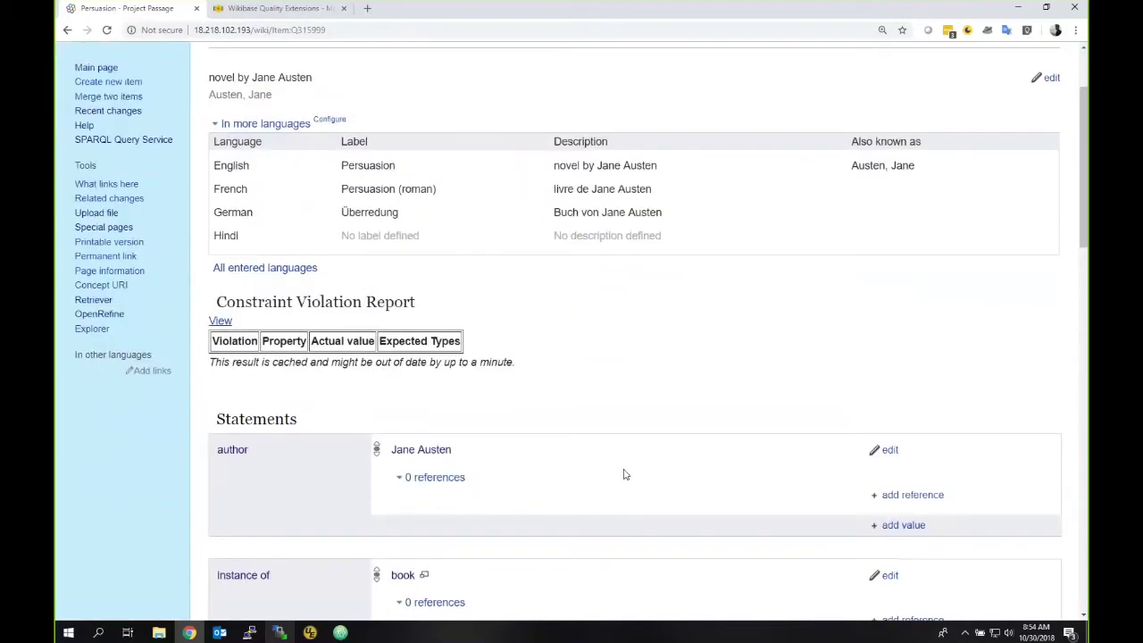
pyautogui.scroll(-1, 625, 474)
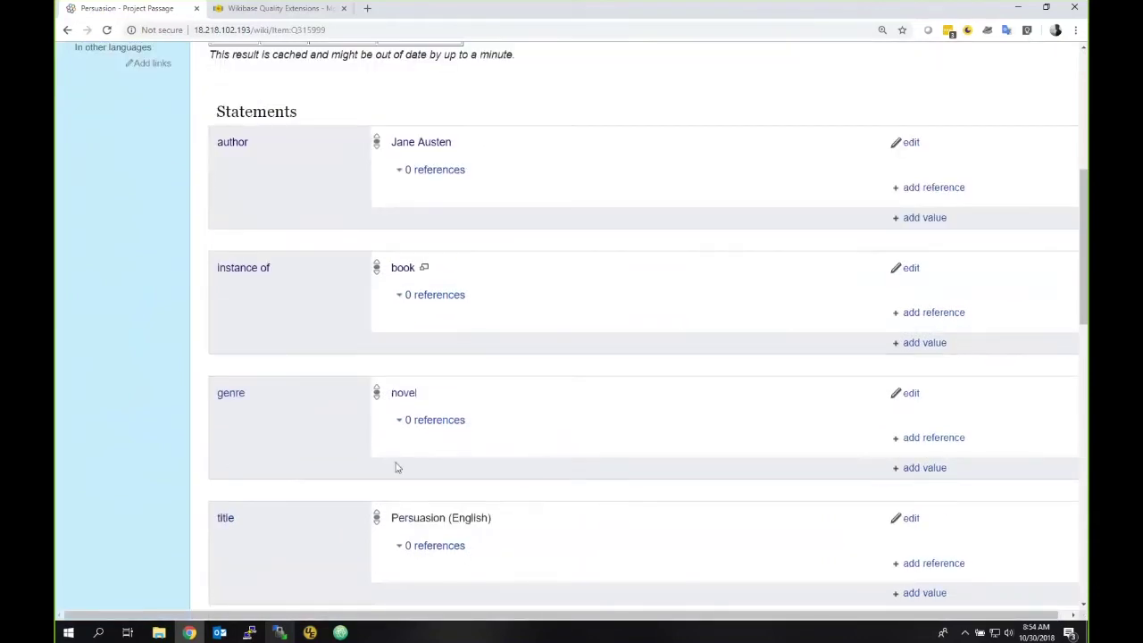
pyautogui.scroll(4, 398, 468)
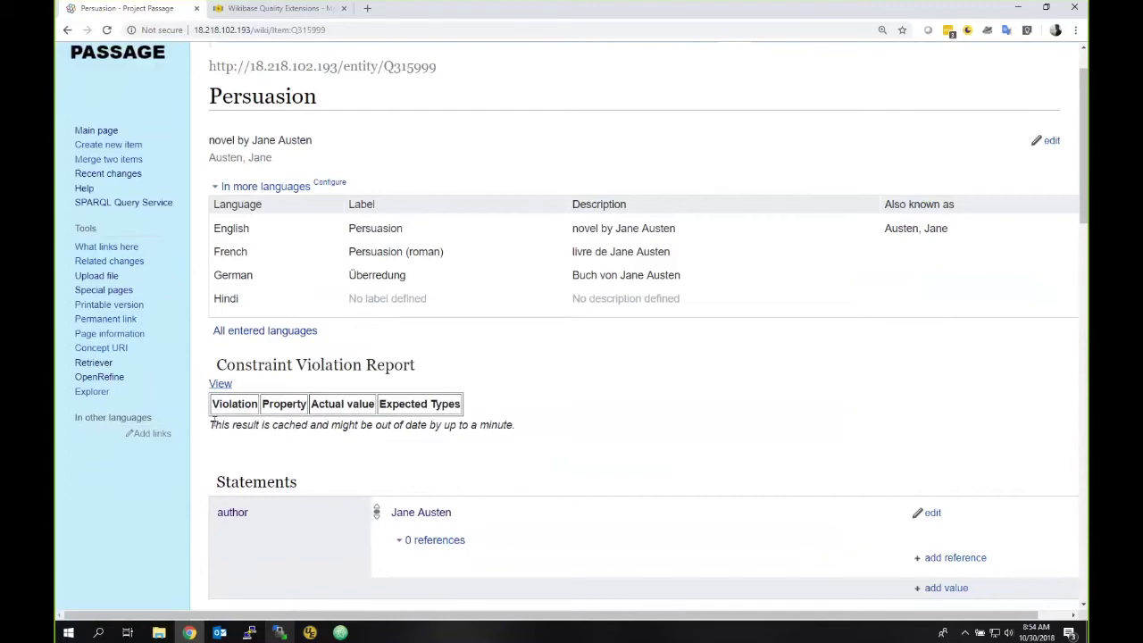
pyautogui.scroll(-1, 259, 518)
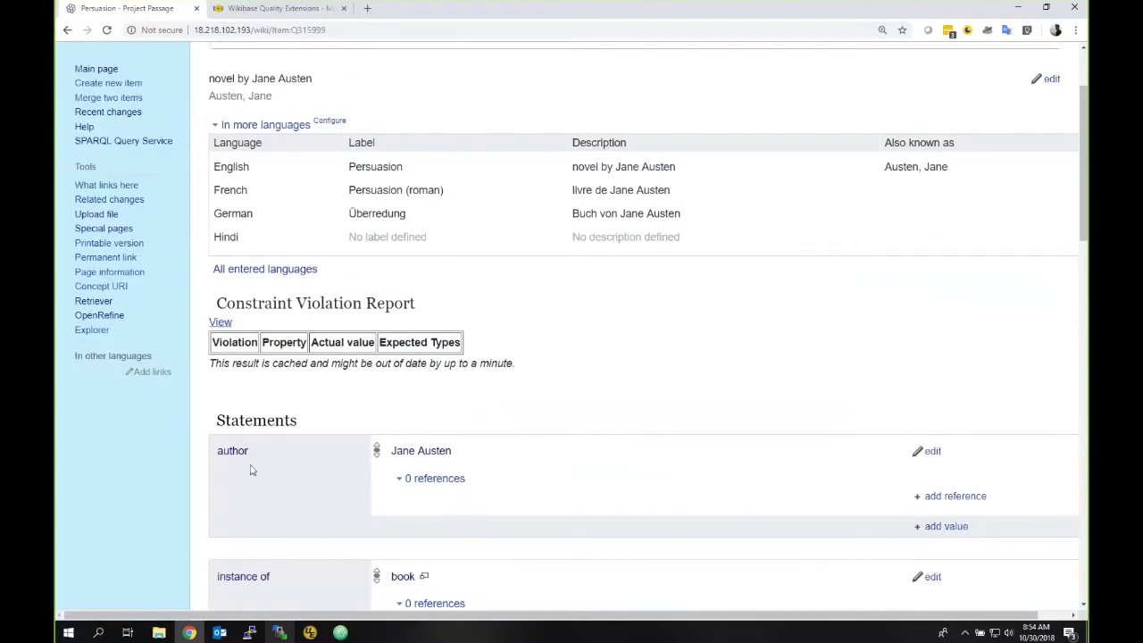
pyautogui.moveTo(242, 458)
pyautogui.scroll(2, 564, 350)
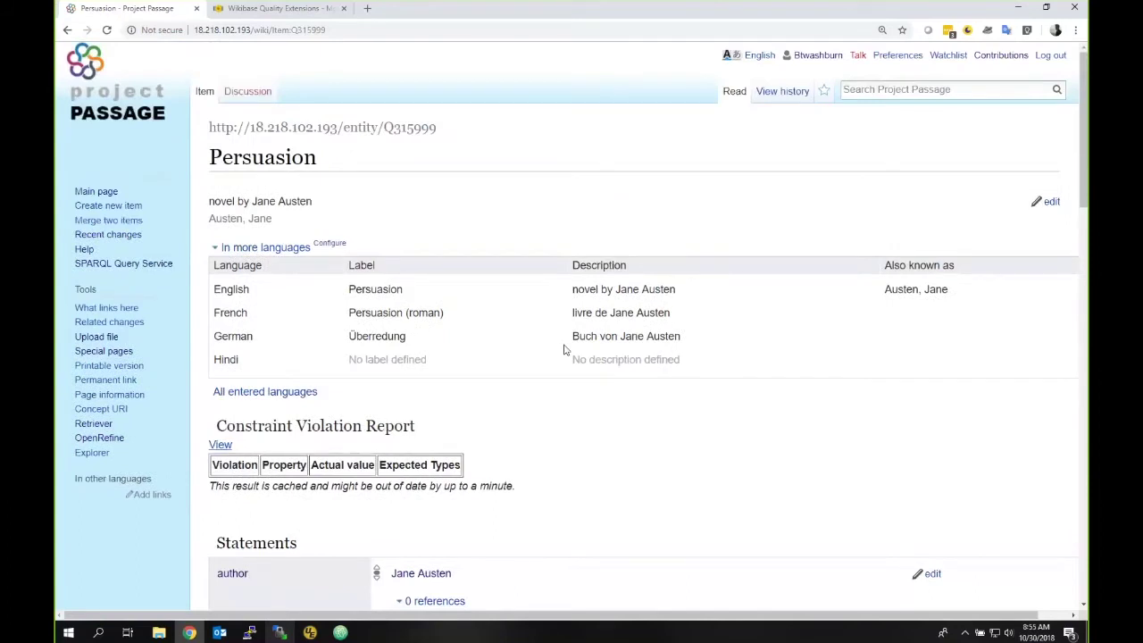
pyautogui.scroll(-2, 565, 350)
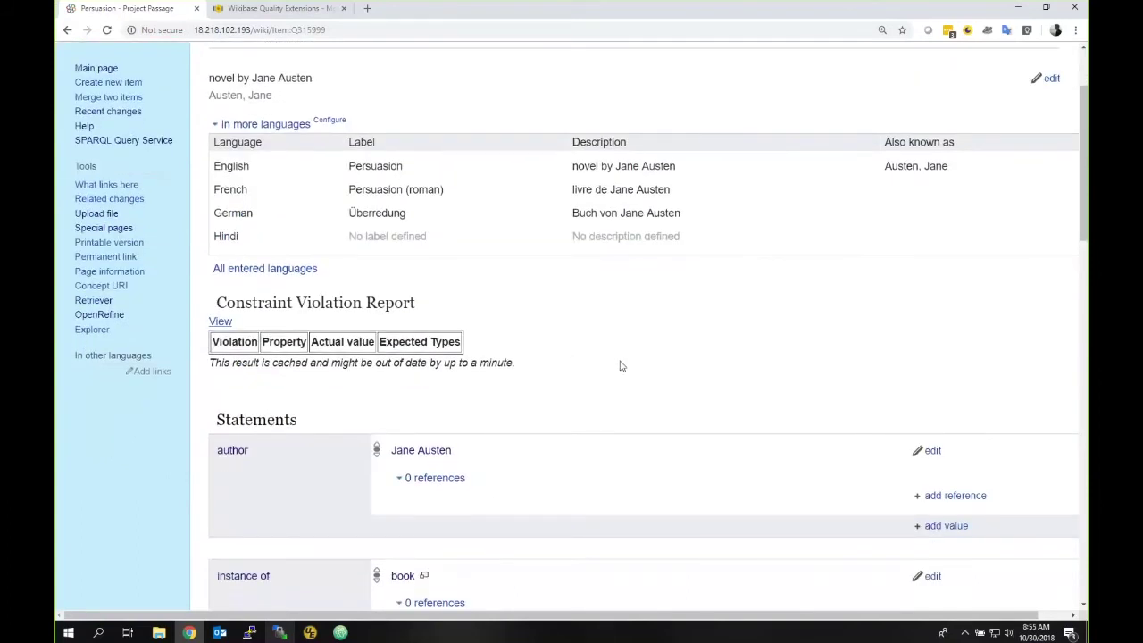
# Open the author property from the Persuasion statements and examine its value type and type constraints.
pyautogui.click(231, 454)
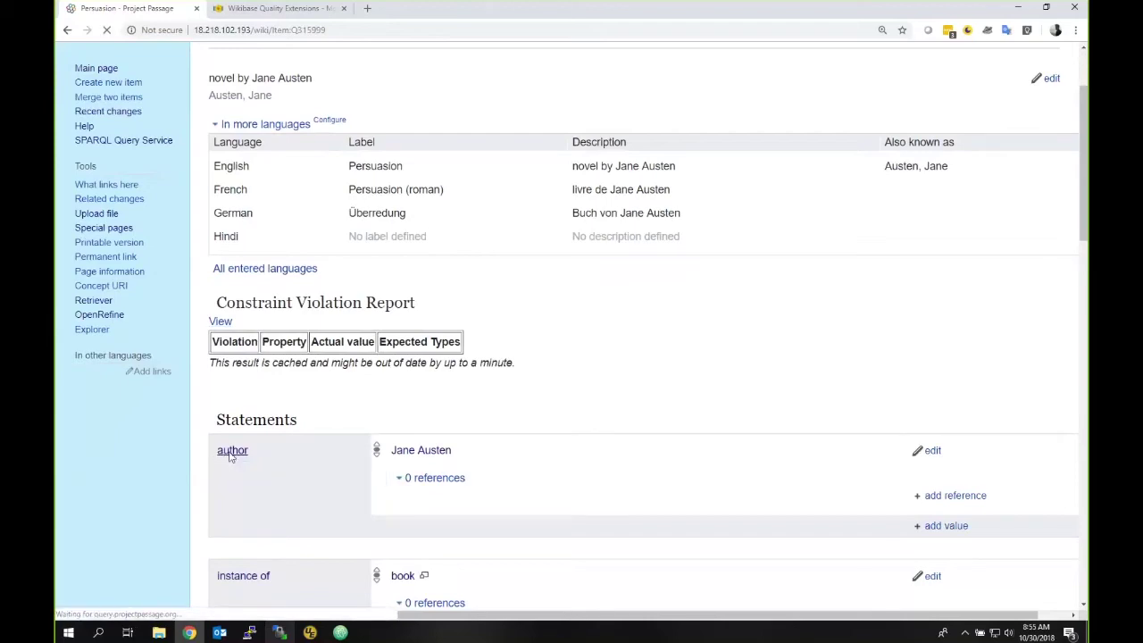
pyautogui.scroll(-7, 497, 403)
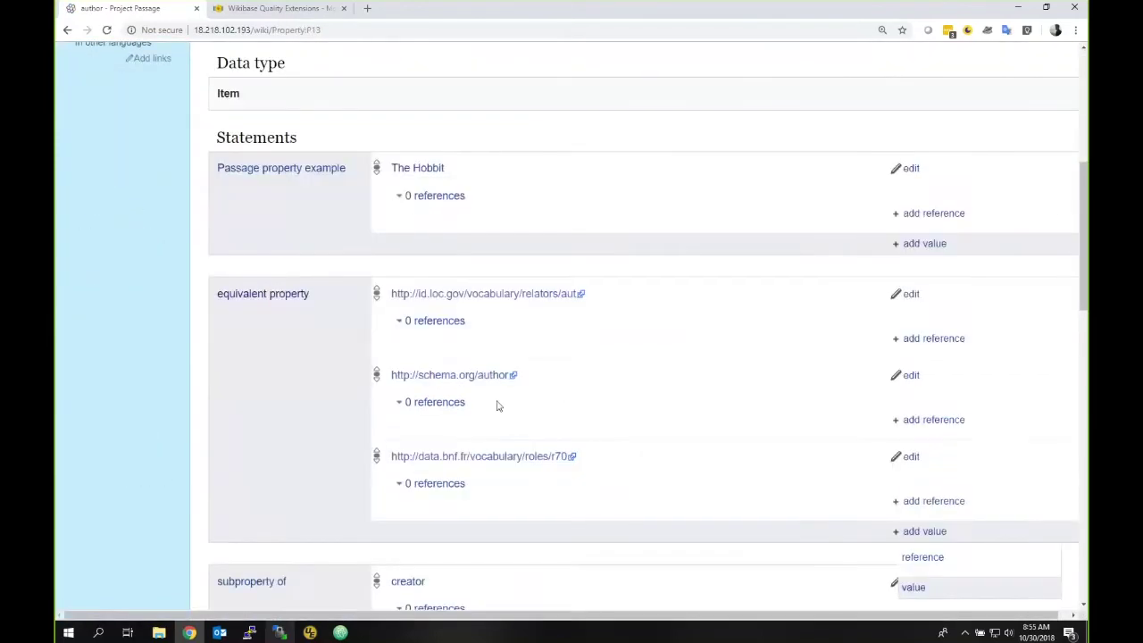
pyautogui.scroll(-8, 498, 406)
pyautogui.scroll(-5, 498, 406)
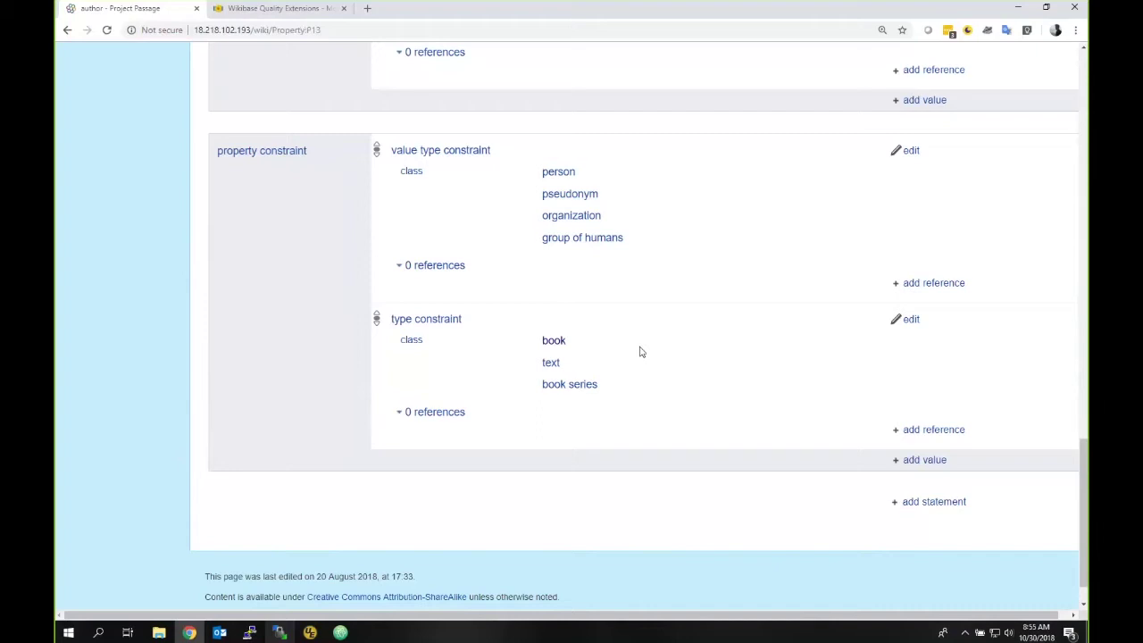
pyautogui.moveTo(1076, 445); pyautogui.dragTo(1082, 55)
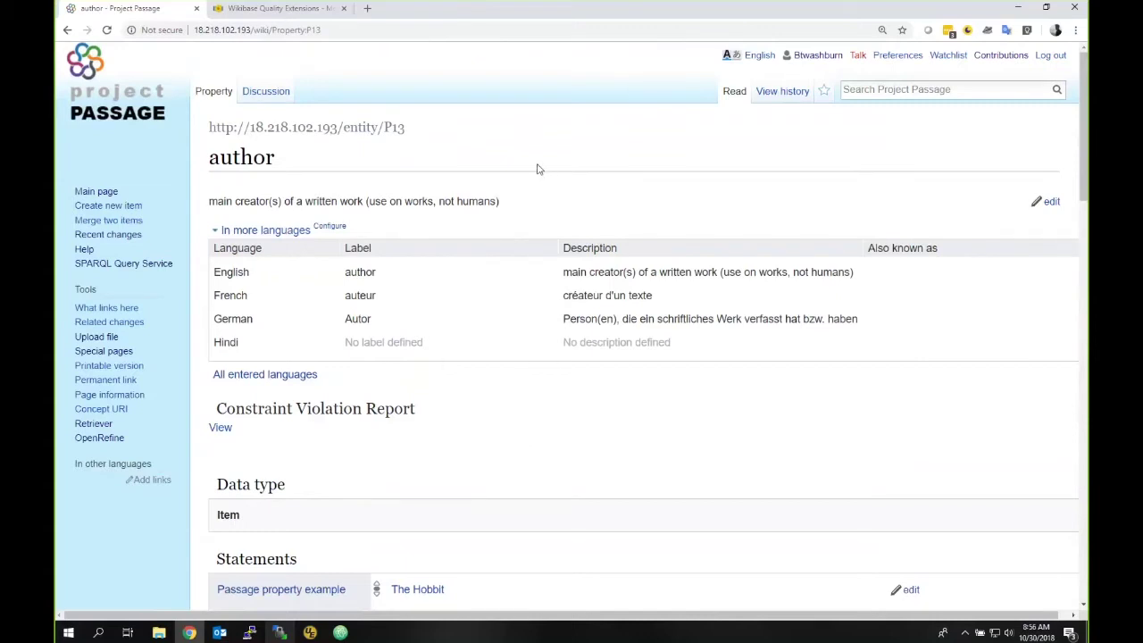
# Switch to the Wikibase Quality Extensions page and load wikidata.org in its place.
pyautogui.click(277, 8)
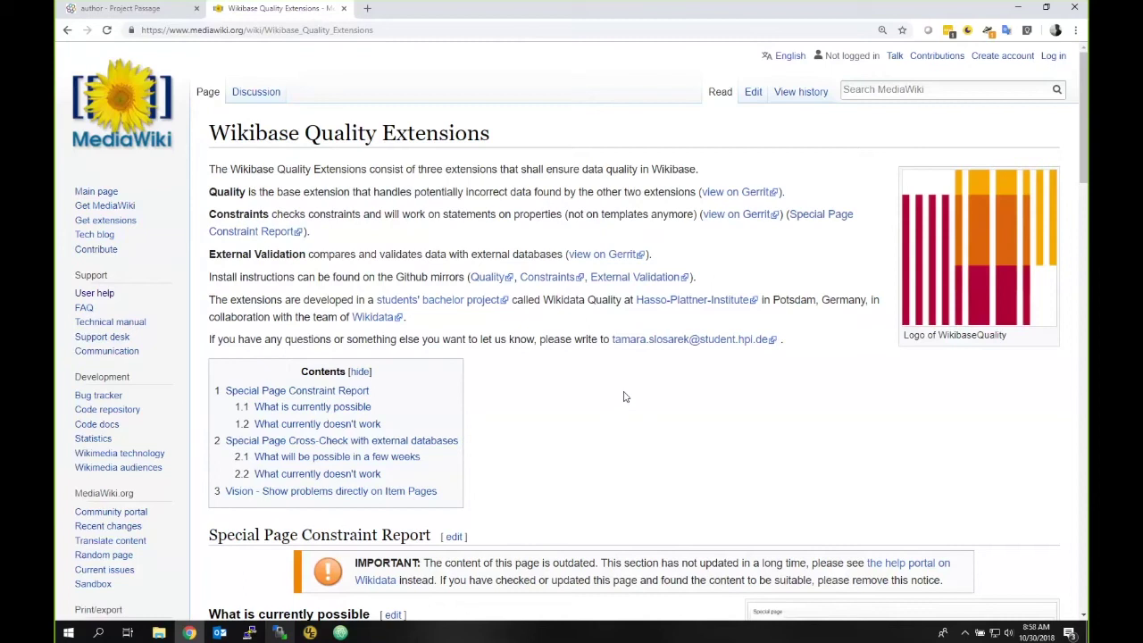
pyautogui.click(283, 30)
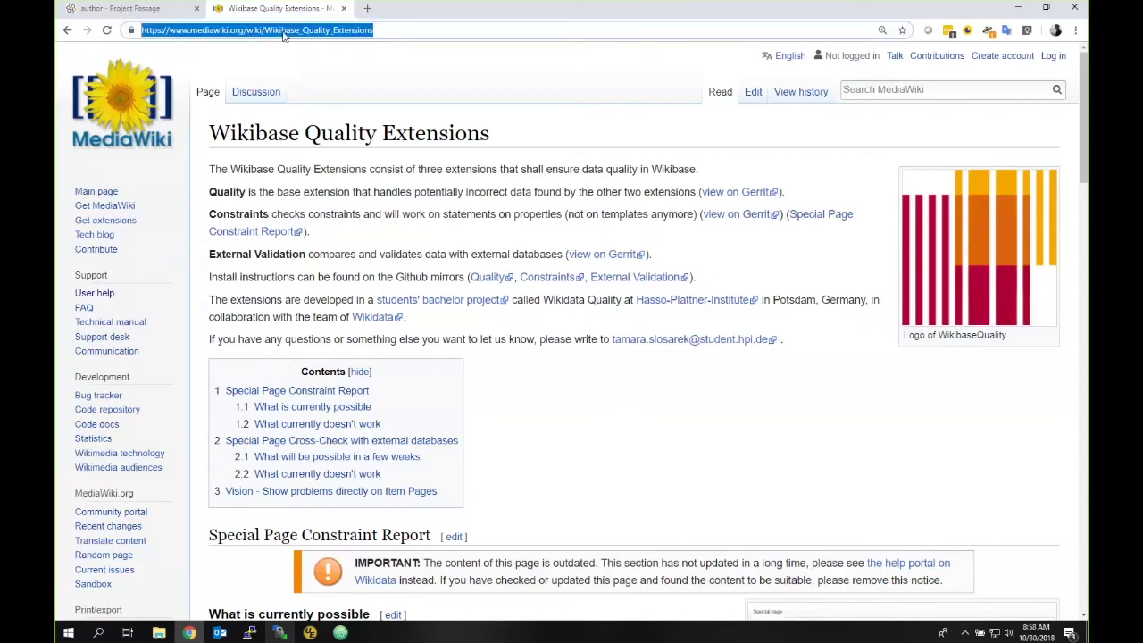
pyautogui.write('wikk')
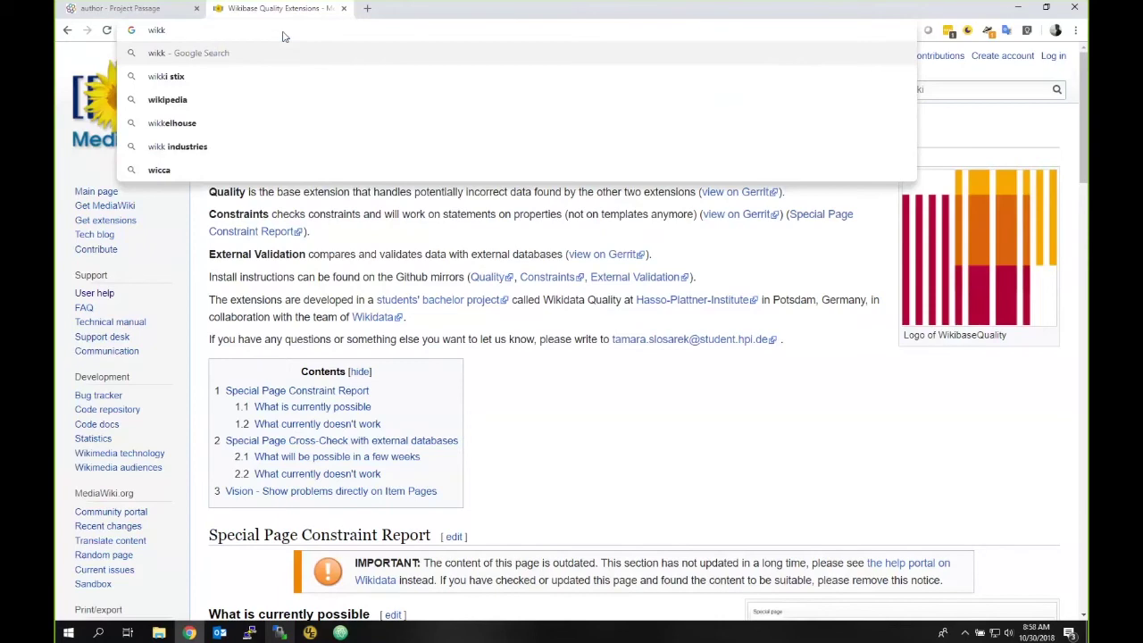
pyautogui.press('BackSpace')
pyautogui.write('ida')
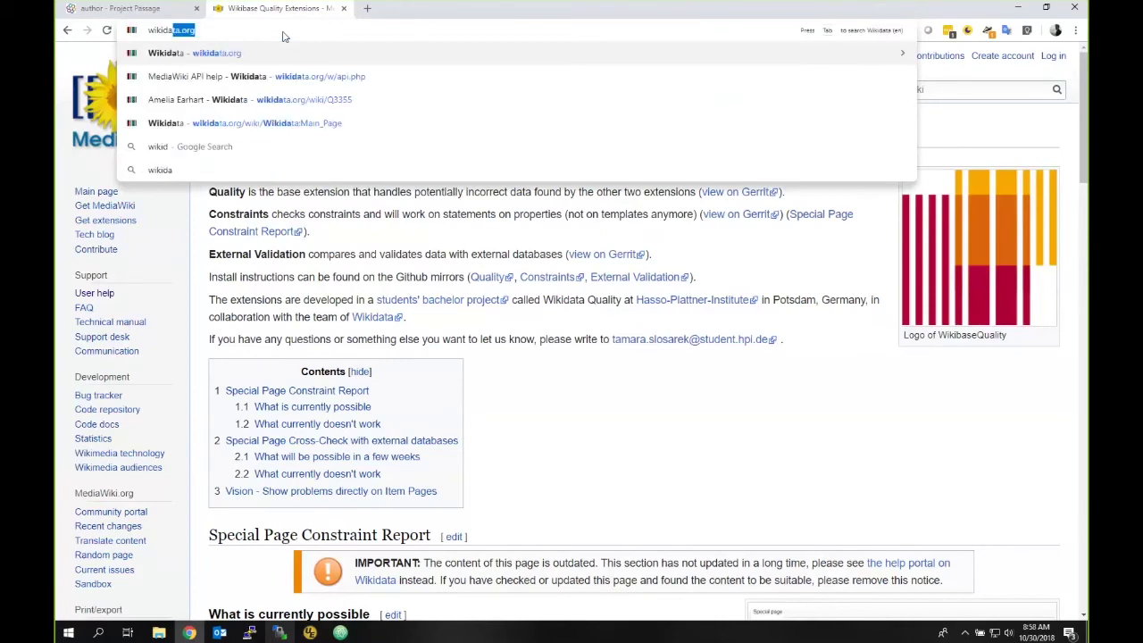
pyautogui.press('Return')
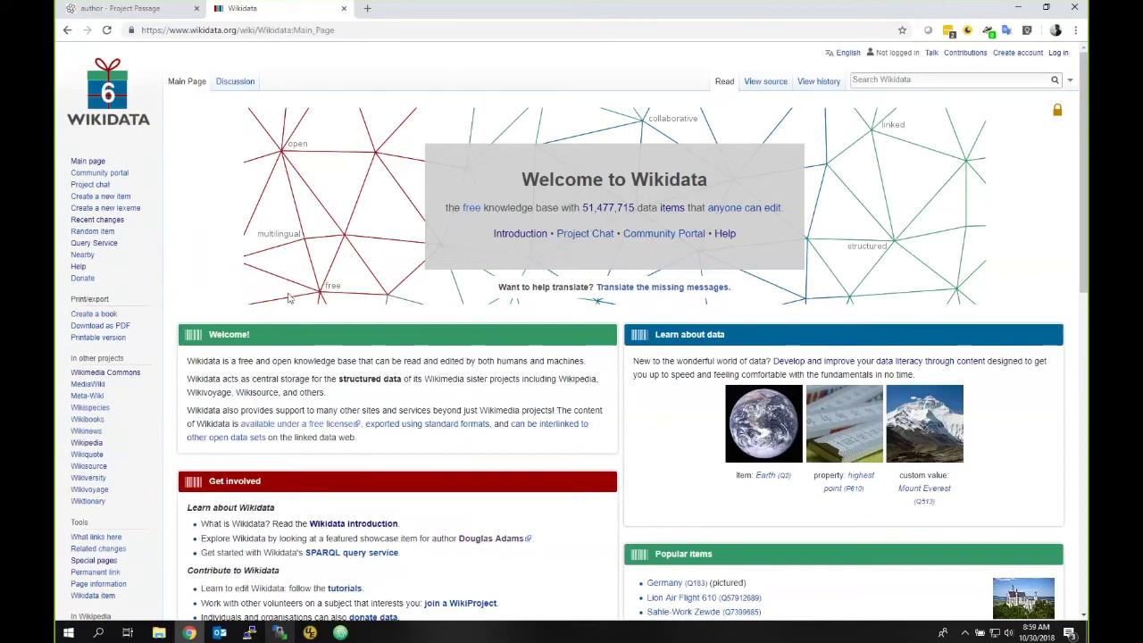
# Search Wikidata for "jane austen" and open the item of the English novelist Jane Austen.
pyautogui.click(878, 80)
pyautogui.write('jane austen')
pyautogui.press('Return')
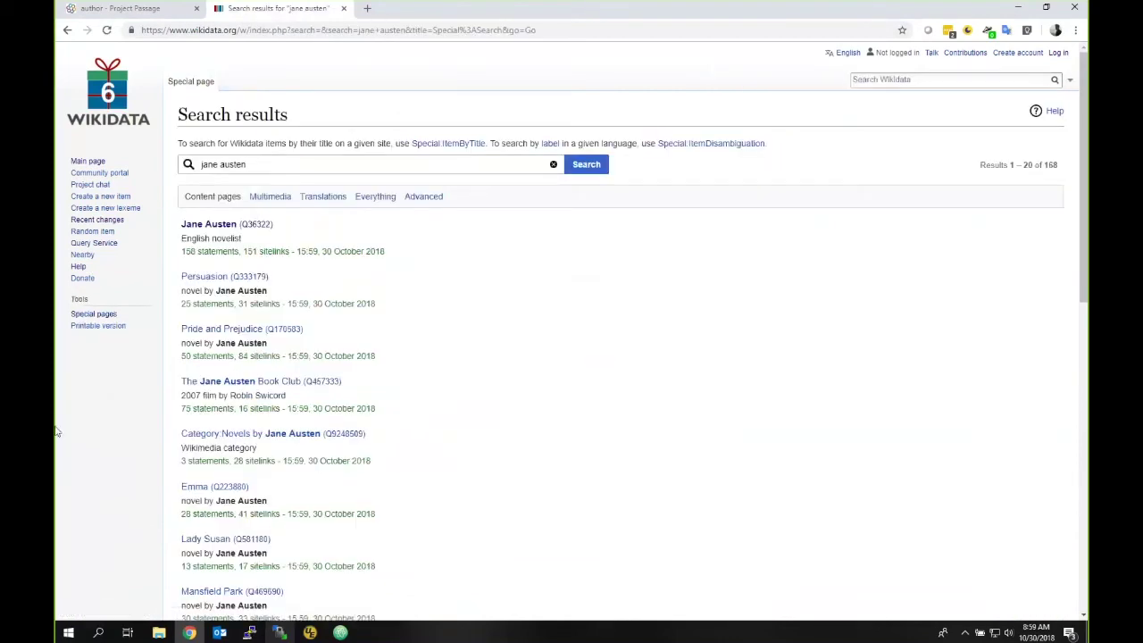
pyautogui.click(205, 225)
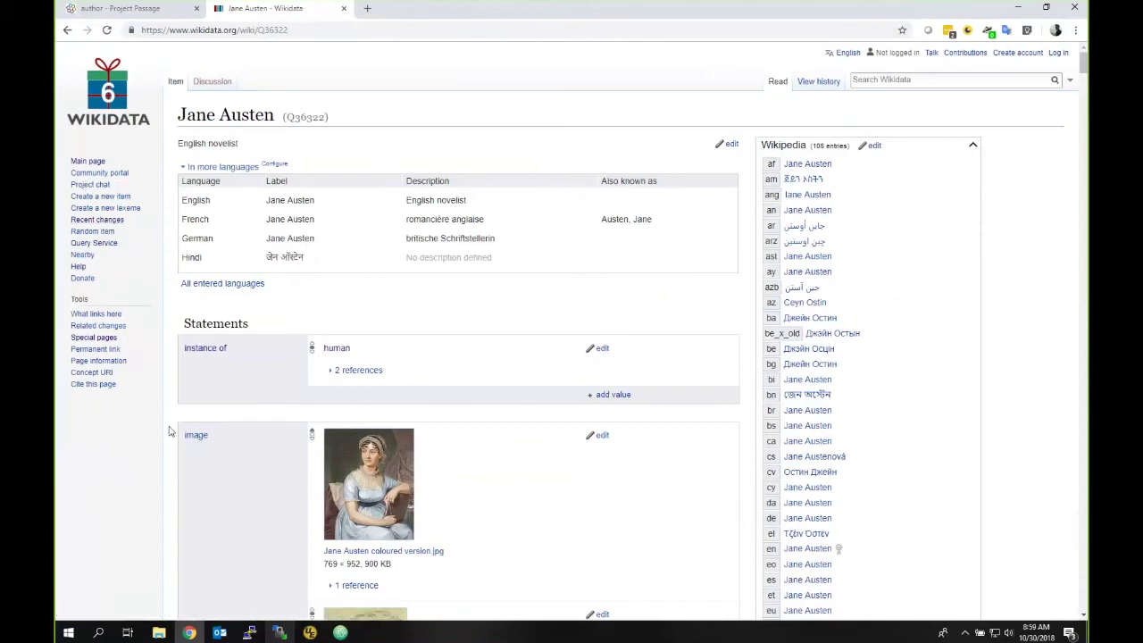
# Look up "reasonator" from the address field and open the suggested site tools.wmflabs.org/reasonator/.
pyautogui.click(324, 28)
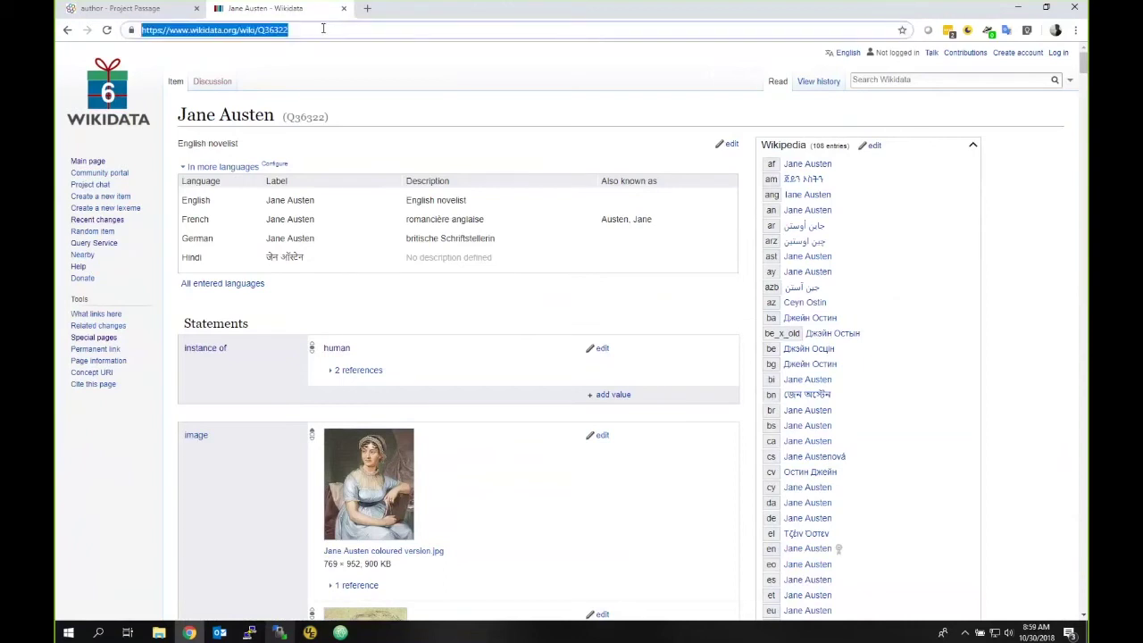
pyautogui.write('reasonator')
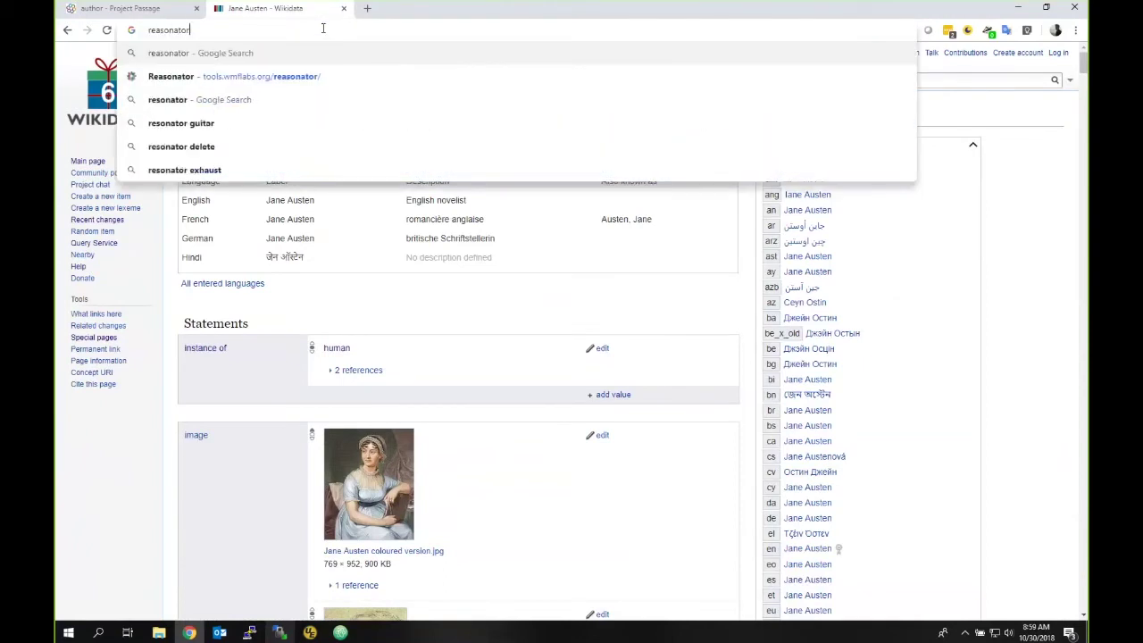
pyautogui.click(256, 78)
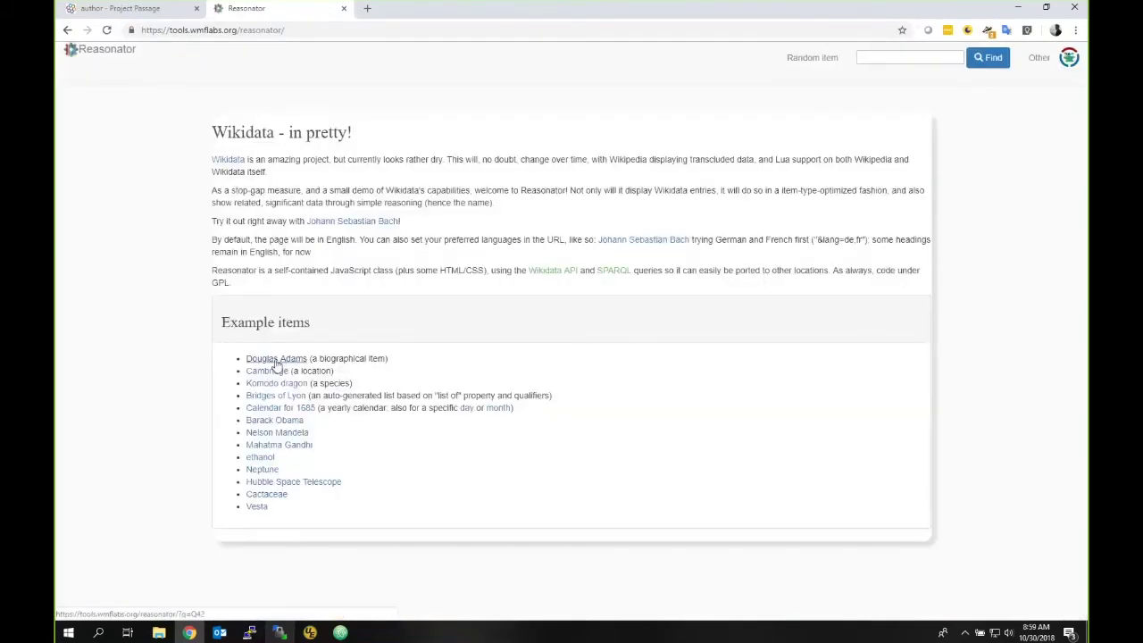
# Open the Barack Obama example item in Reasonator and look over its biography, relatives and external sources.
pyautogui.click(271, 420)
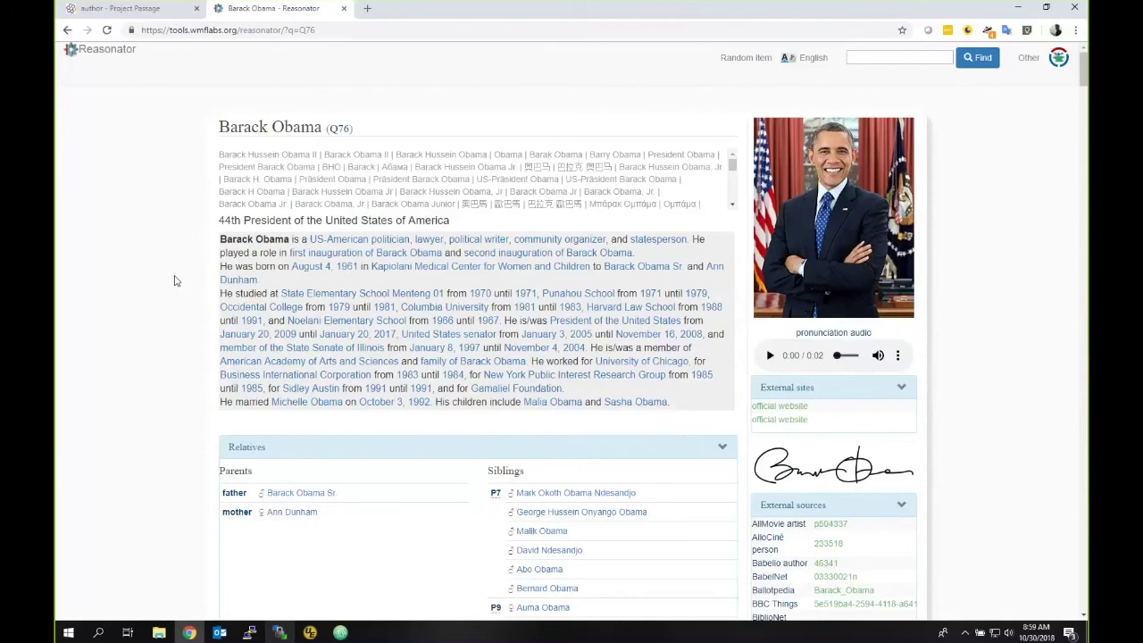
pyautogui.scroll(-3, 175, 280)
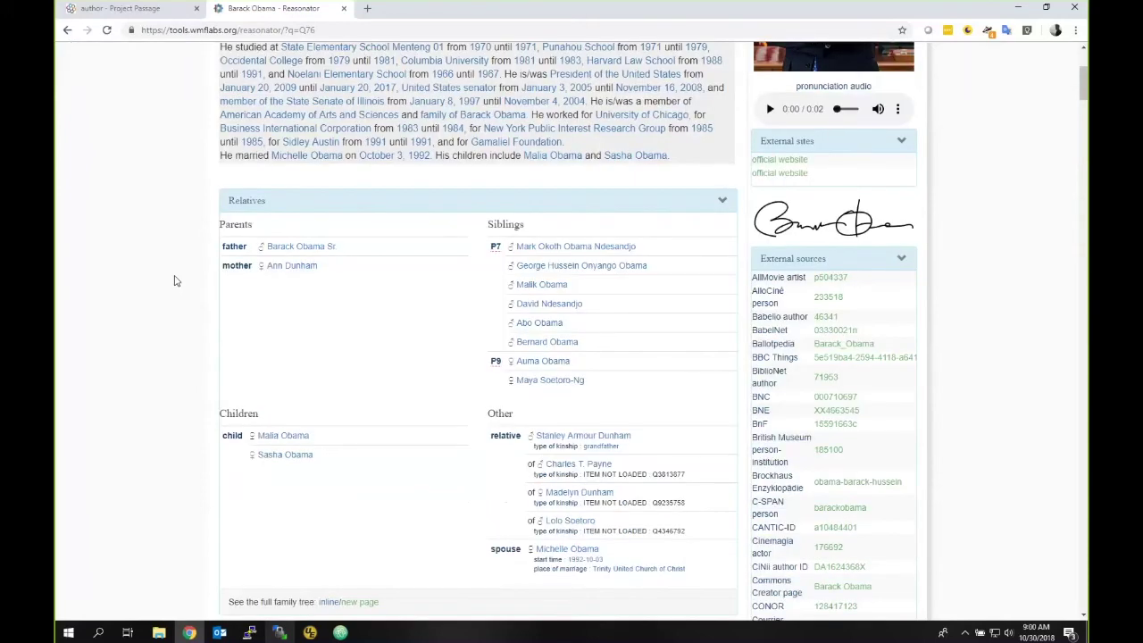
pyautogui.scroll(3, 175, 281)
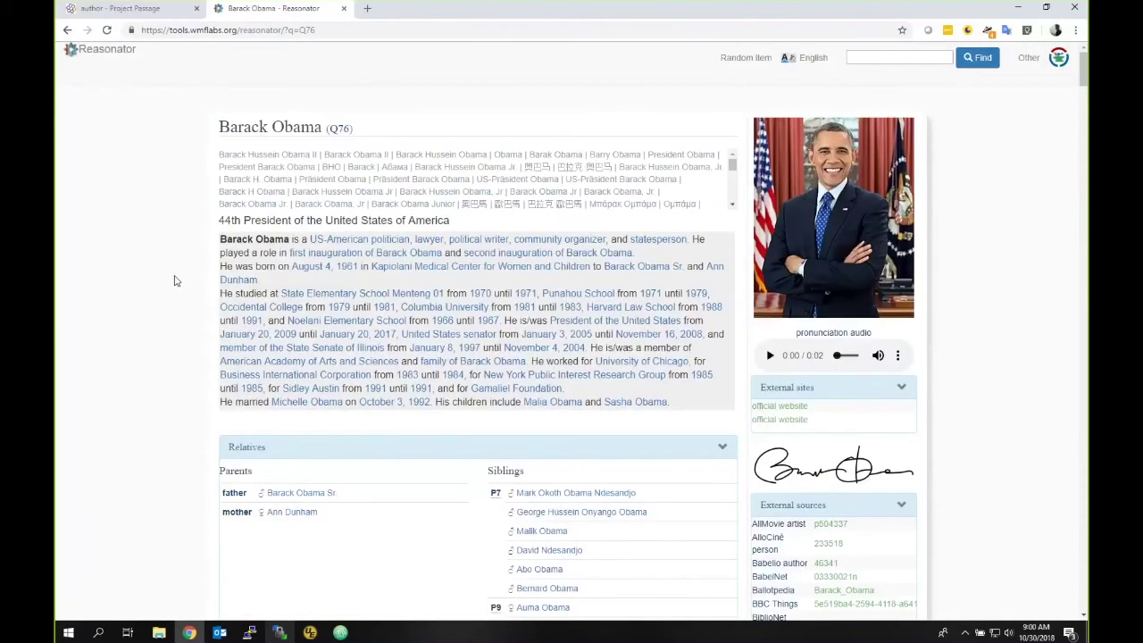